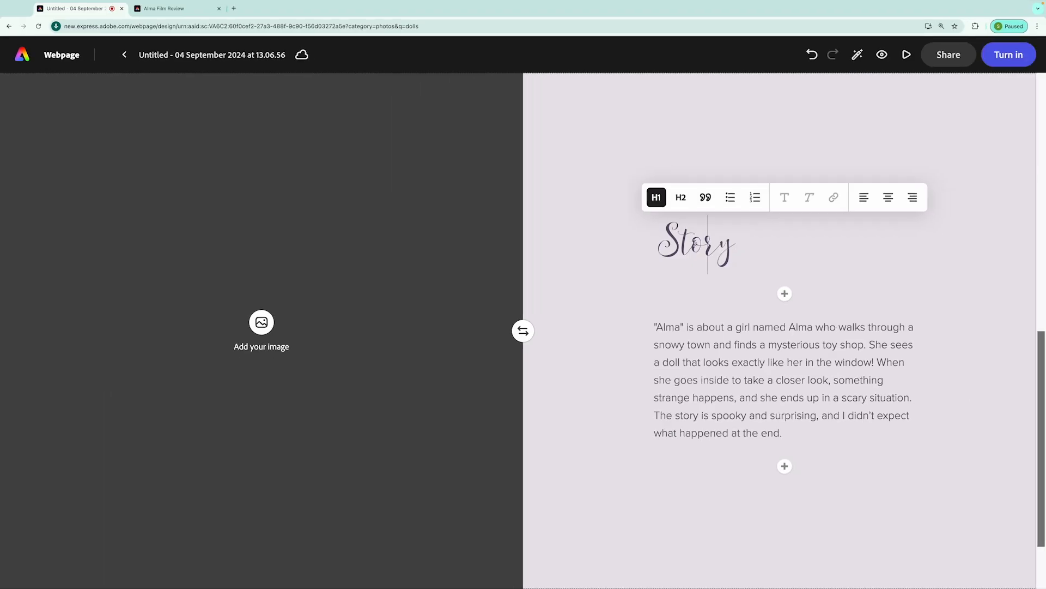
Centre the Story heading above its paragraph
left_click(893, 200)
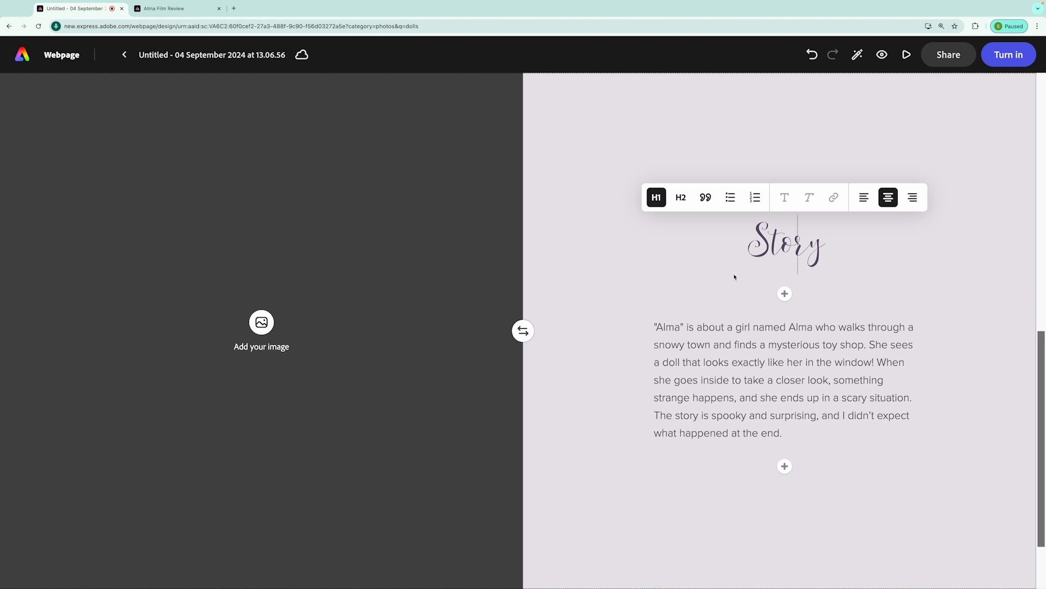
left_click(764, 380)
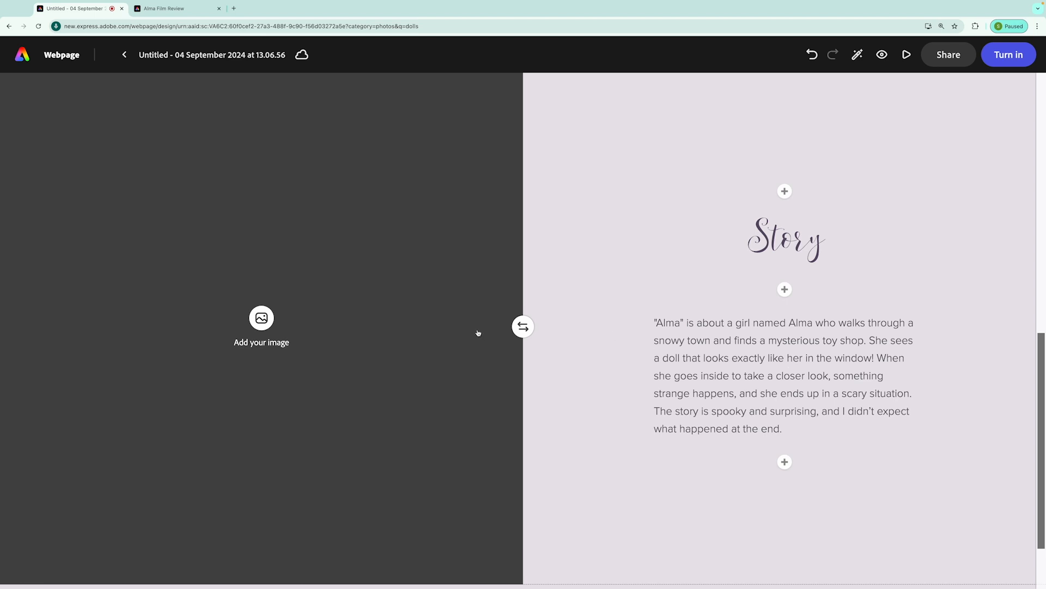
Search the stock photos for "snowy street" and add the blue and purple lit snowy path photo beside the Story text
left_click(262, 319)
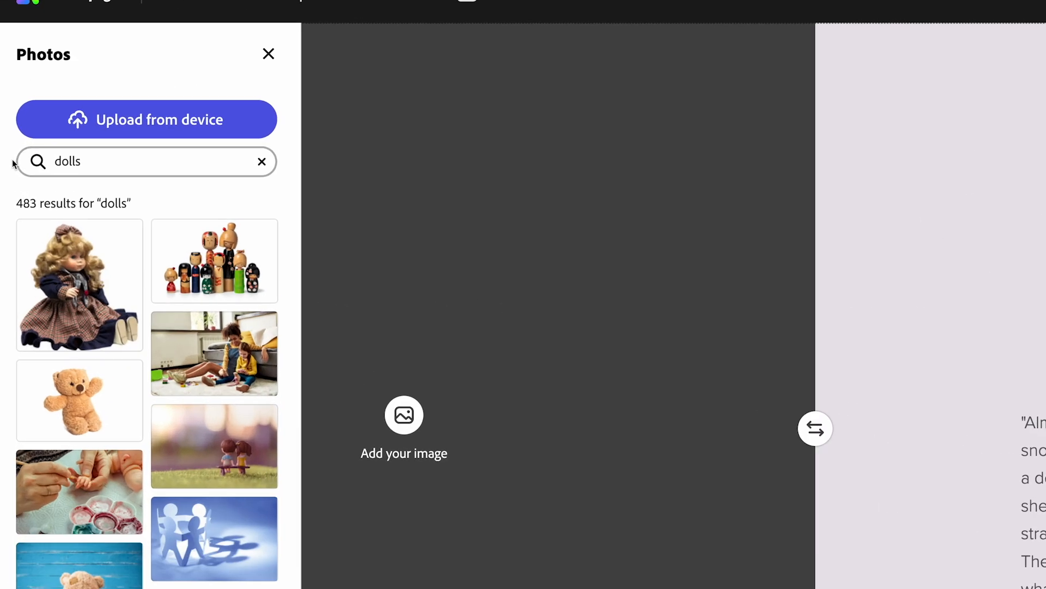
left_click(262, 161)
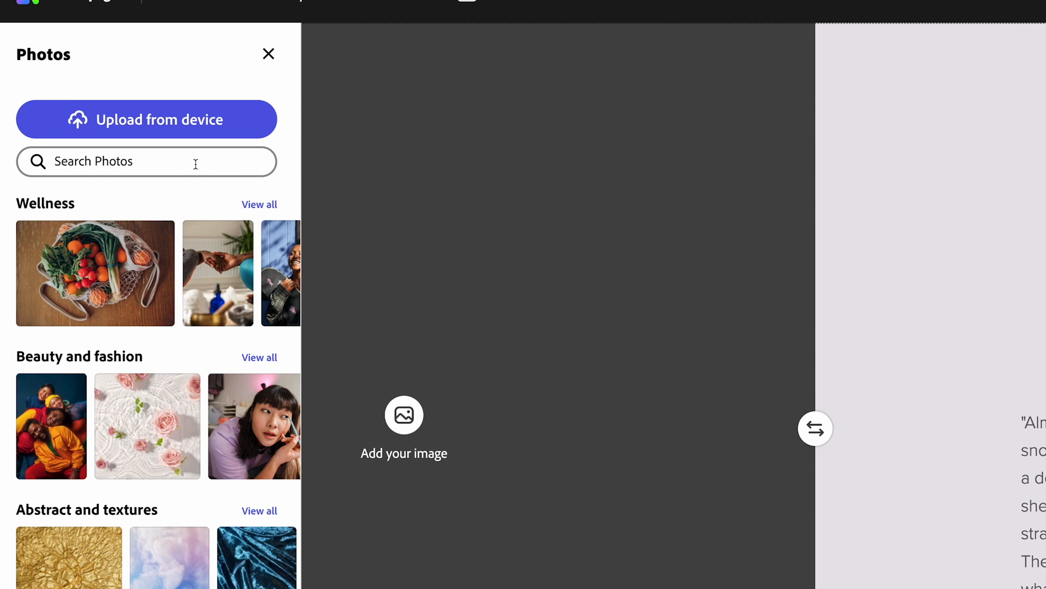
type("snowy st")
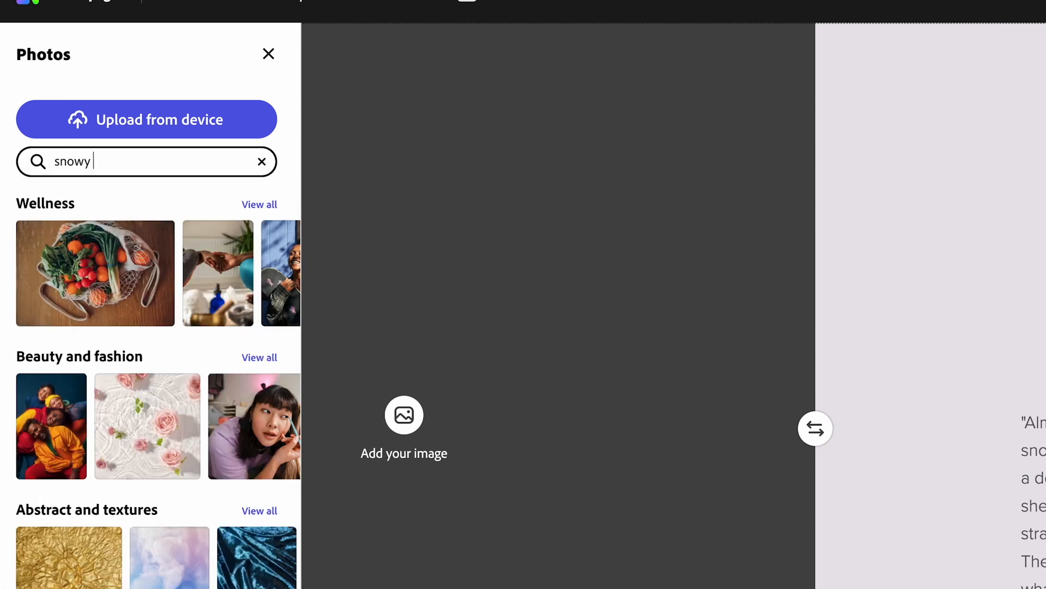
type("reet")
key("Return")
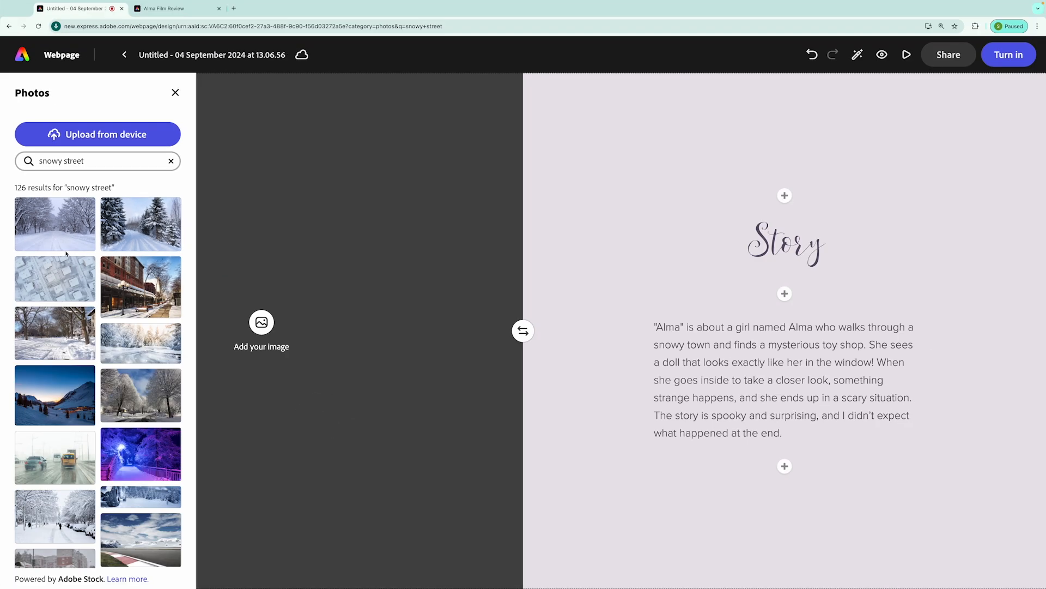
scroll(53, 364, "down", 5)
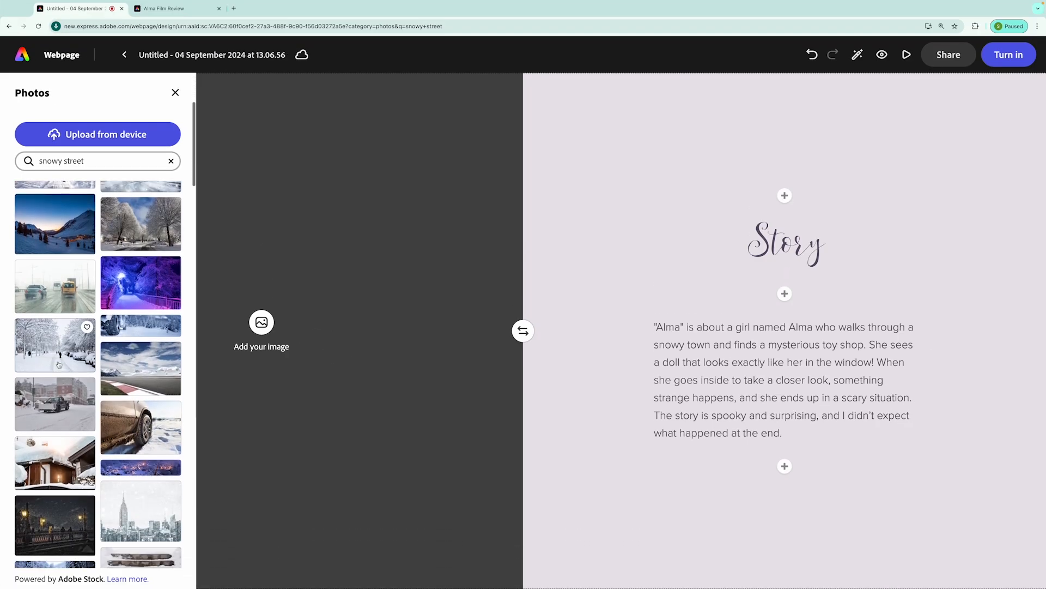
left_click(127, 284)
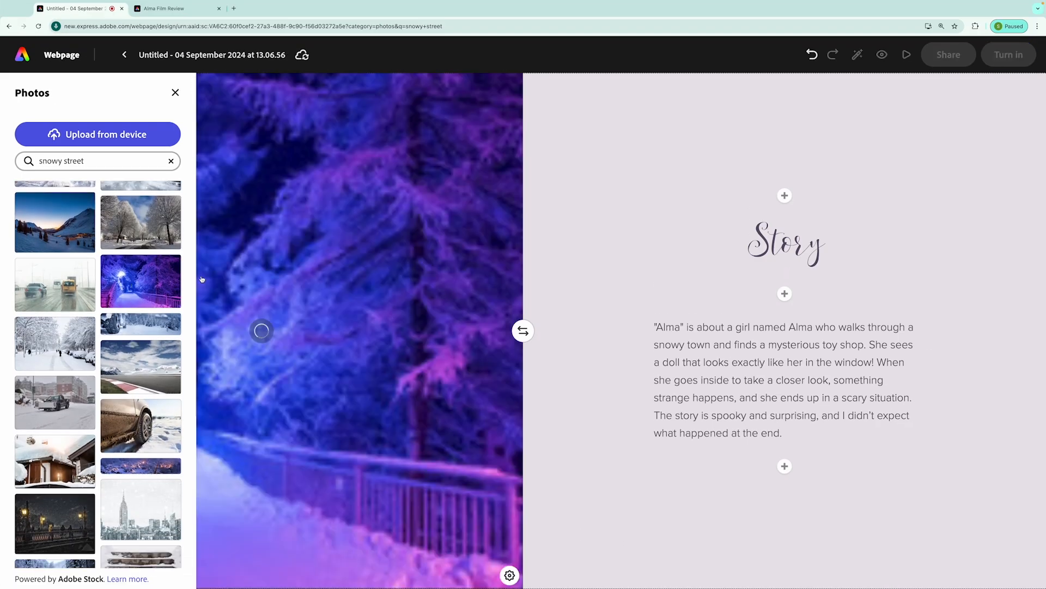
left_click(180, 96)
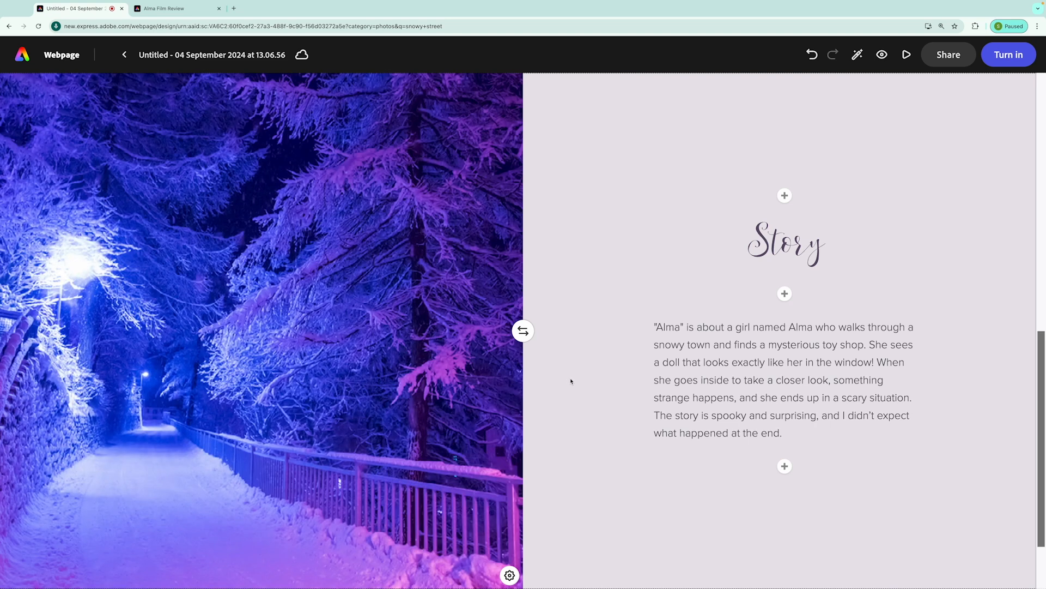
Insert a new split layout below the Story section
scroll(573, 411, "down", 2)
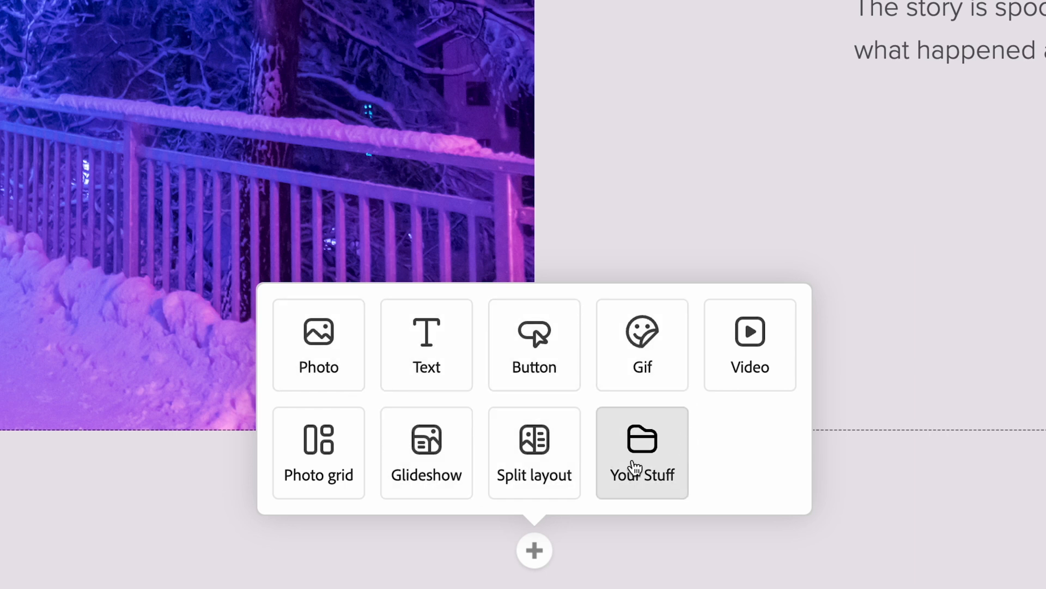
left_click(539, 466)
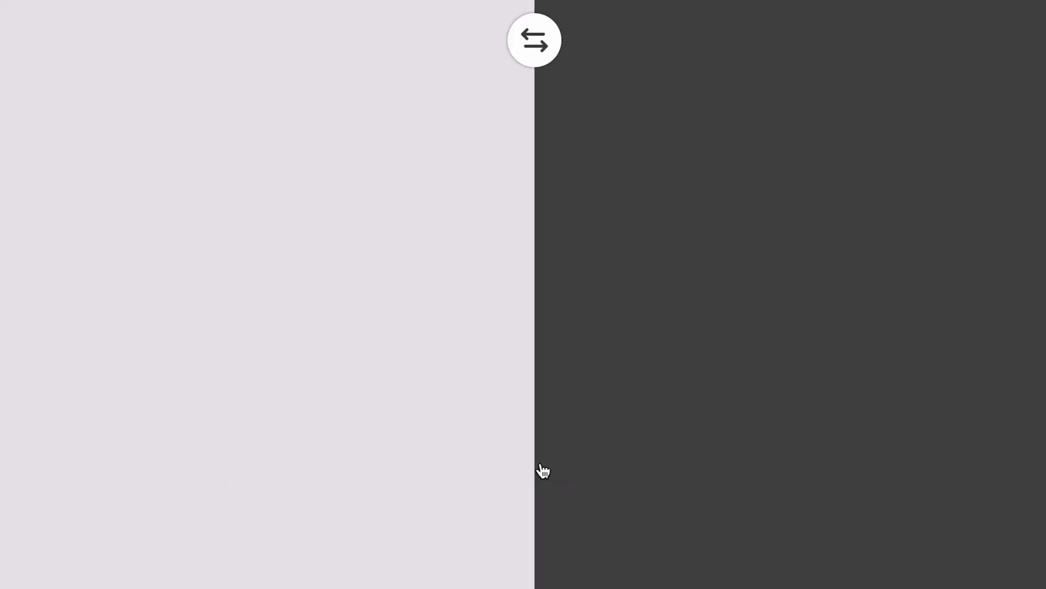
scroll(594, 368, "up", 5)
scroll(598, 369, "down", 4)
scroll(601, 370, "down", 1)
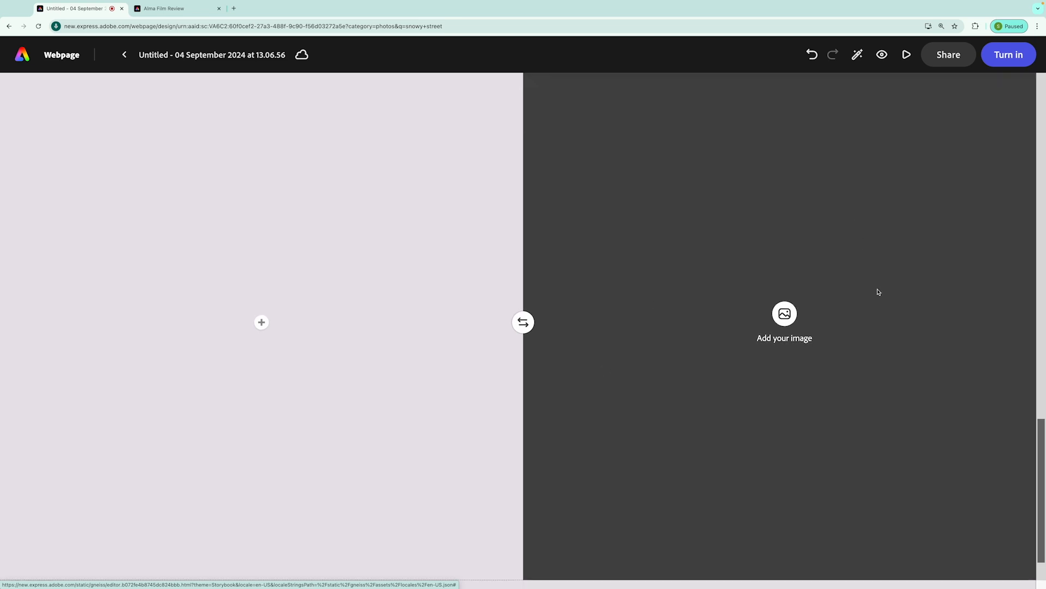
Copy the Characters heading and its paragraph from the Alma Film Review document
left_click(262, 323)
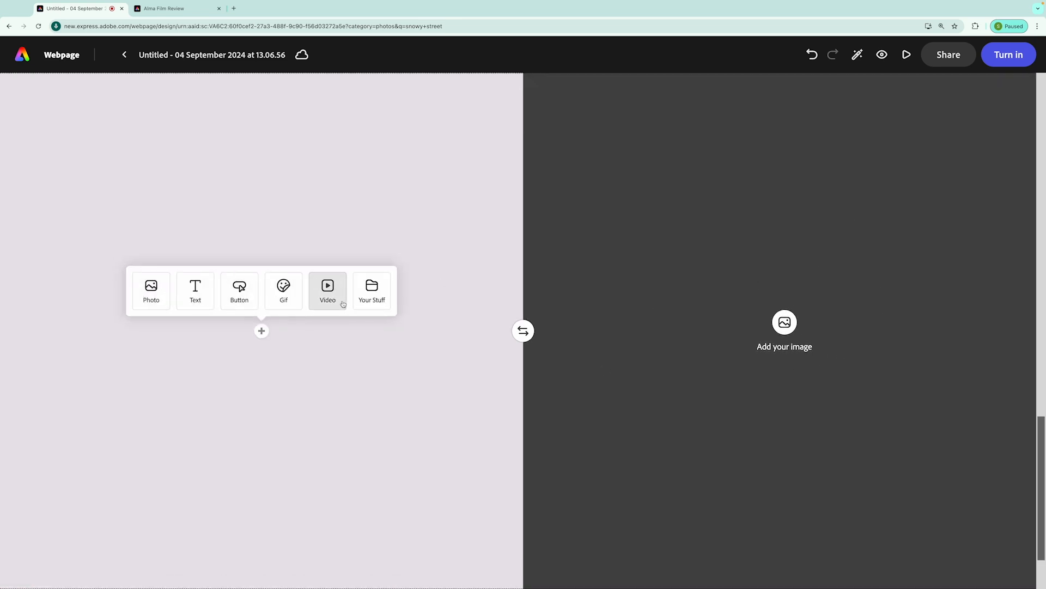
left_click(189, 10)
left_click(533, 237)
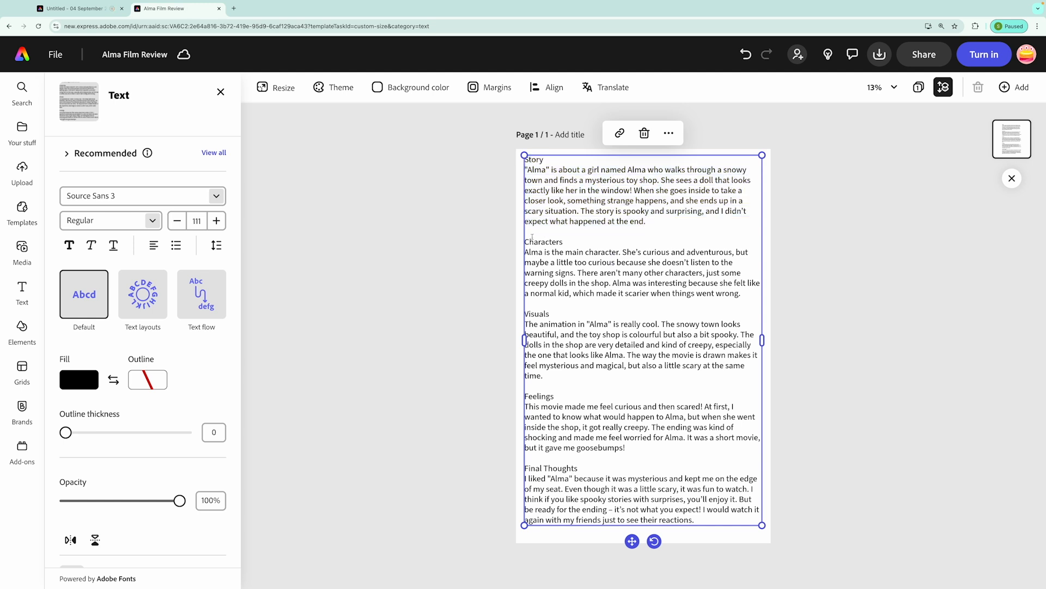
left_click_drag(525, 241, 739, 299)
key("ctrl+c")
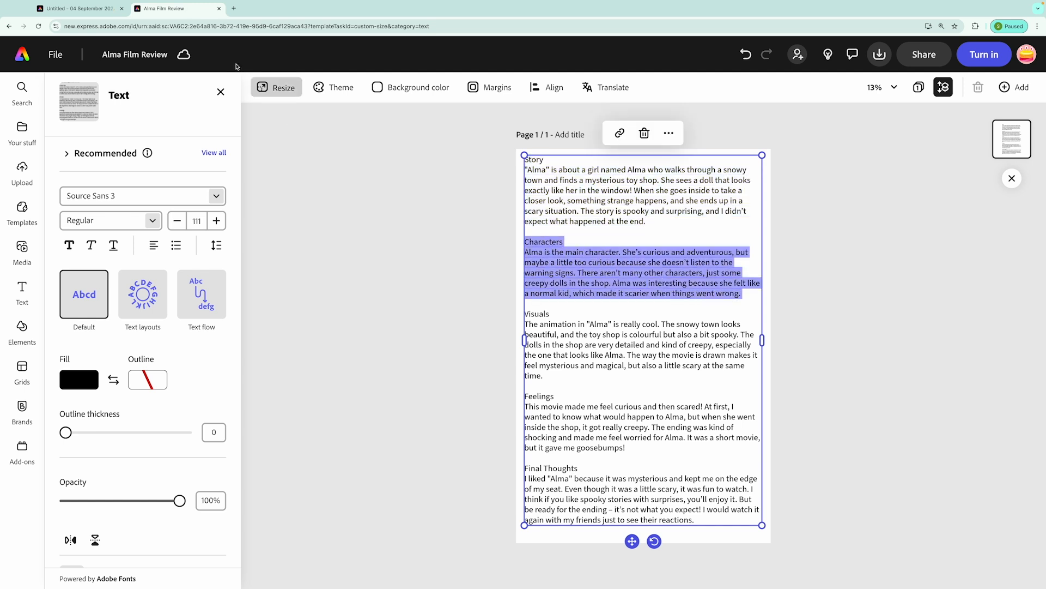
Return to the webpage and paste the Characters text into a new text block in the empty split layout
left_click(76, 8)
left_click(206, 300)
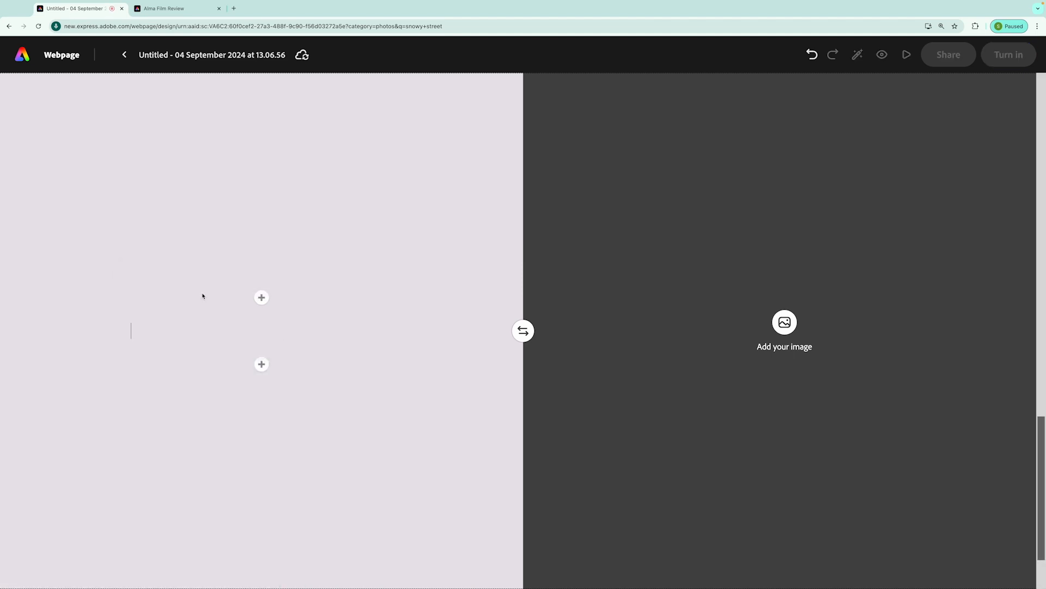
key("ctrl+v")
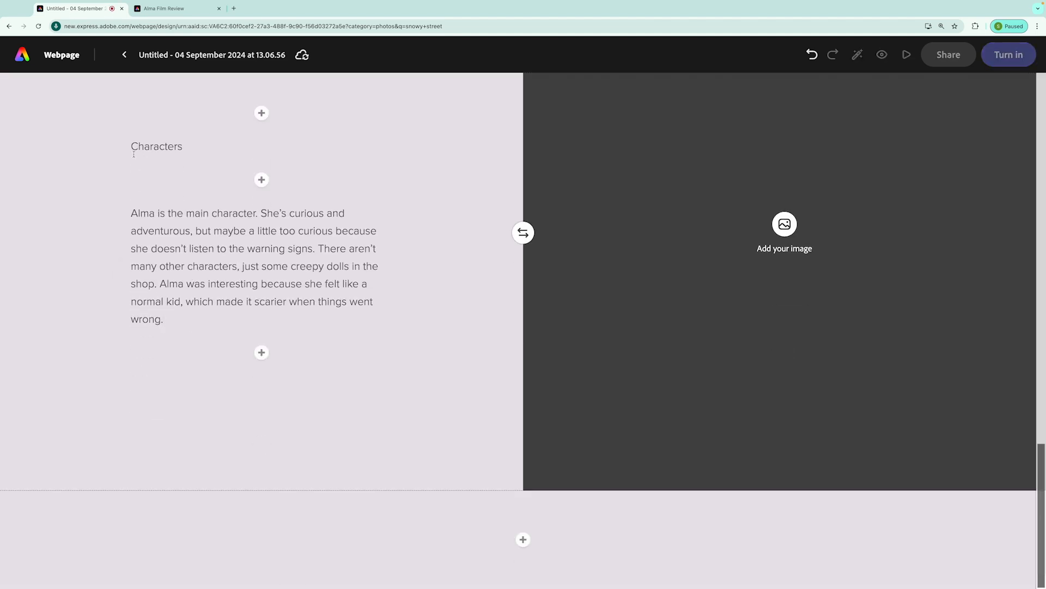
Format the Characters heading as H1 and centre it
left_click(133, 114)
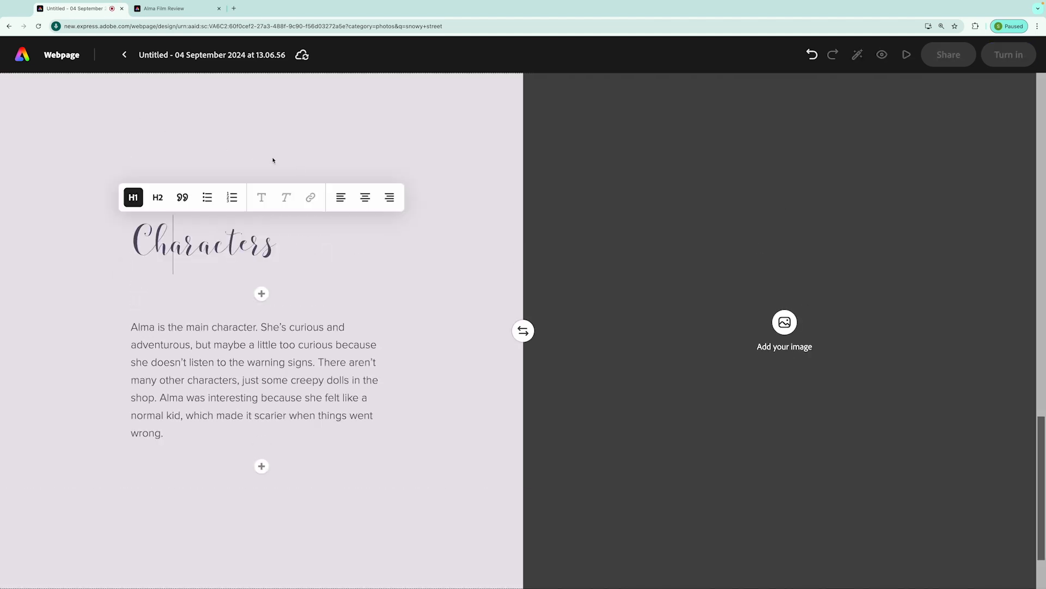
left_click(367, 198)
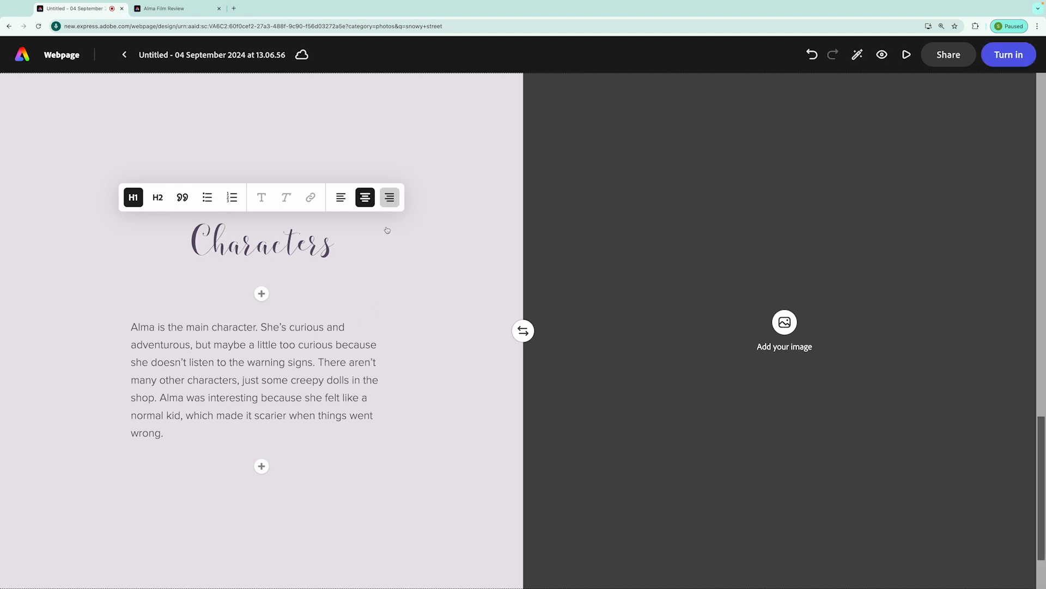
left_click(339, 262)
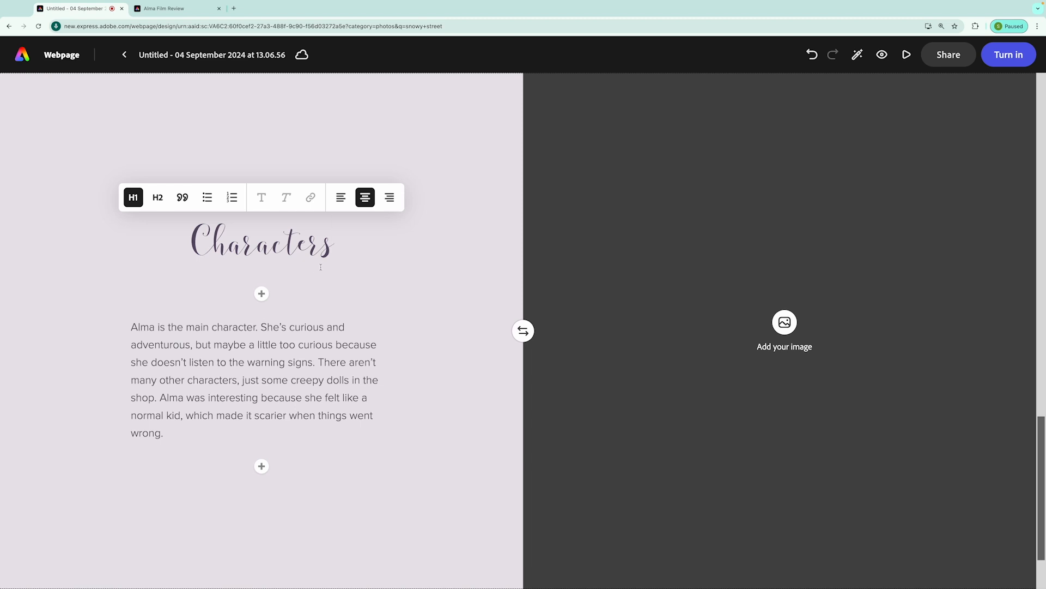
Search the stock photos for "old shop" and add the dark interior photo with windows beside the Characters text
left_click(781, 325)
left_click(170, 161)
type("old shop")
key("Return")
scroll(155, 355, "down", 10)
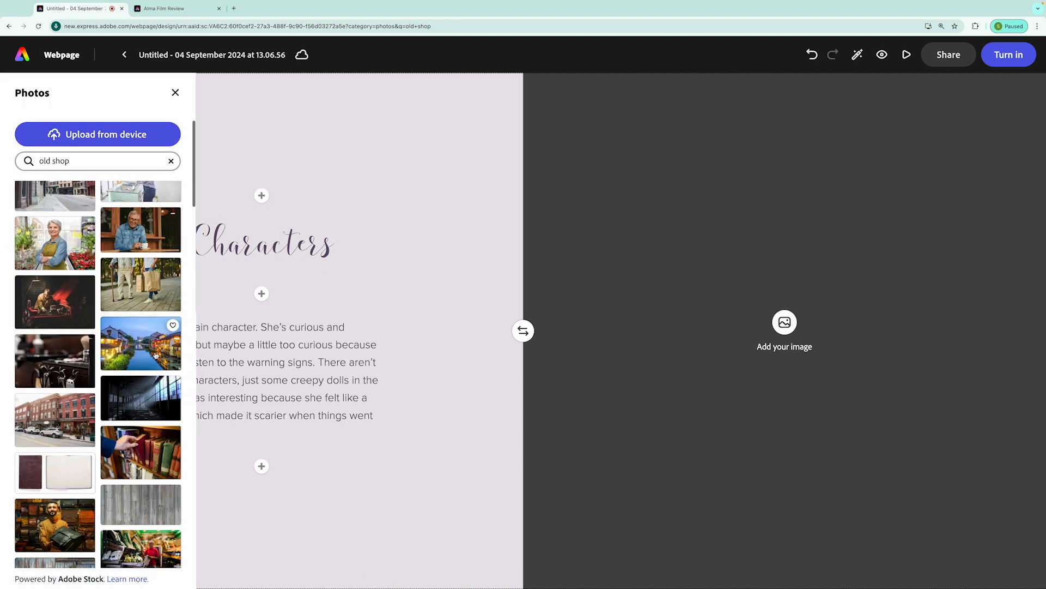
left_click(156, 289)
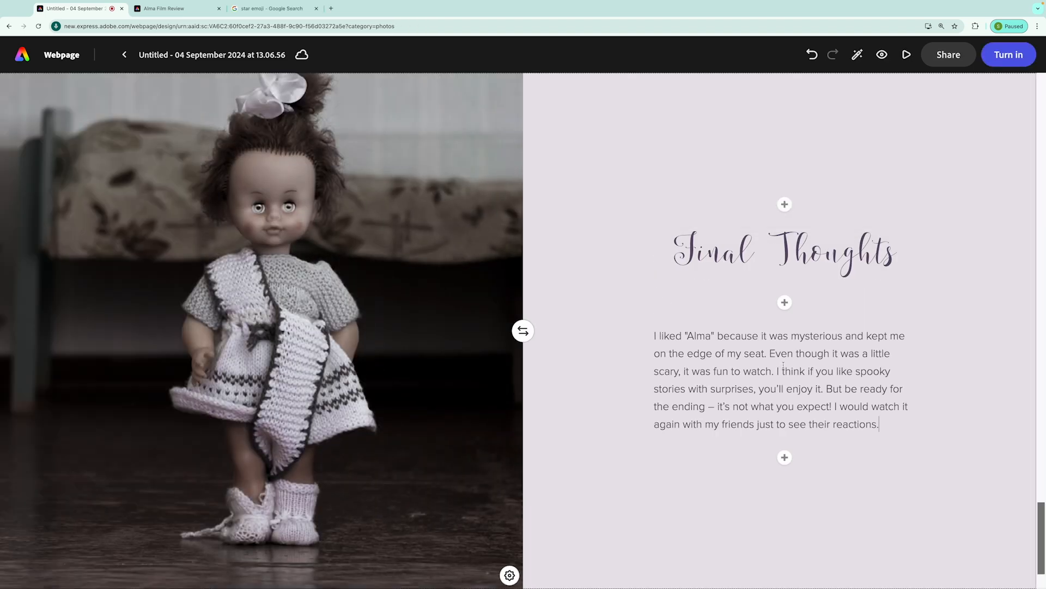
Review the page's sections from Final Thoughts up to Story, checking each photo and its text
scroll(785, 368, "up", 15)
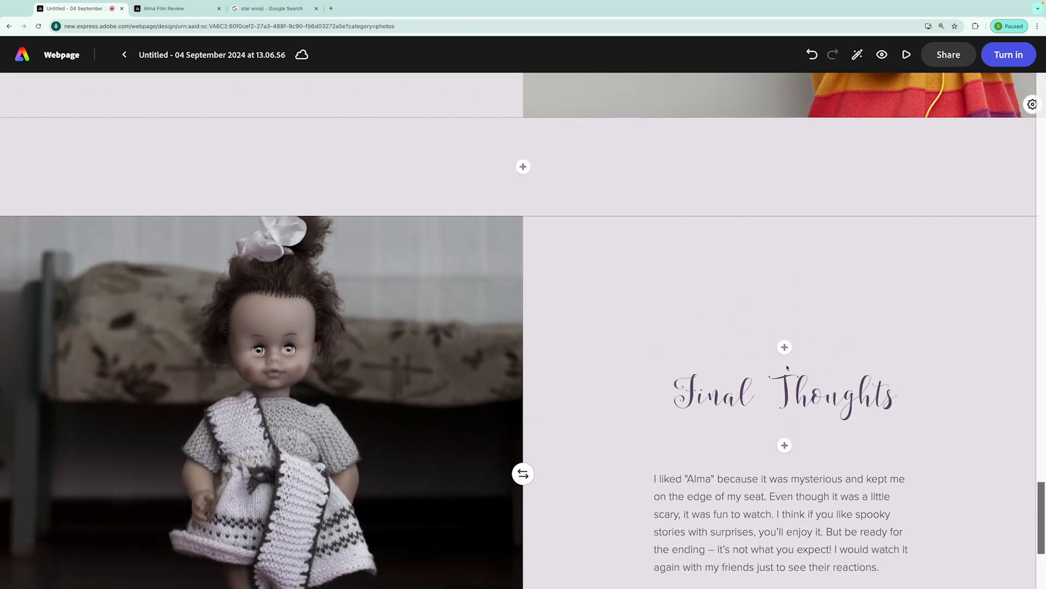
scroll(788, 371, "up", 15)
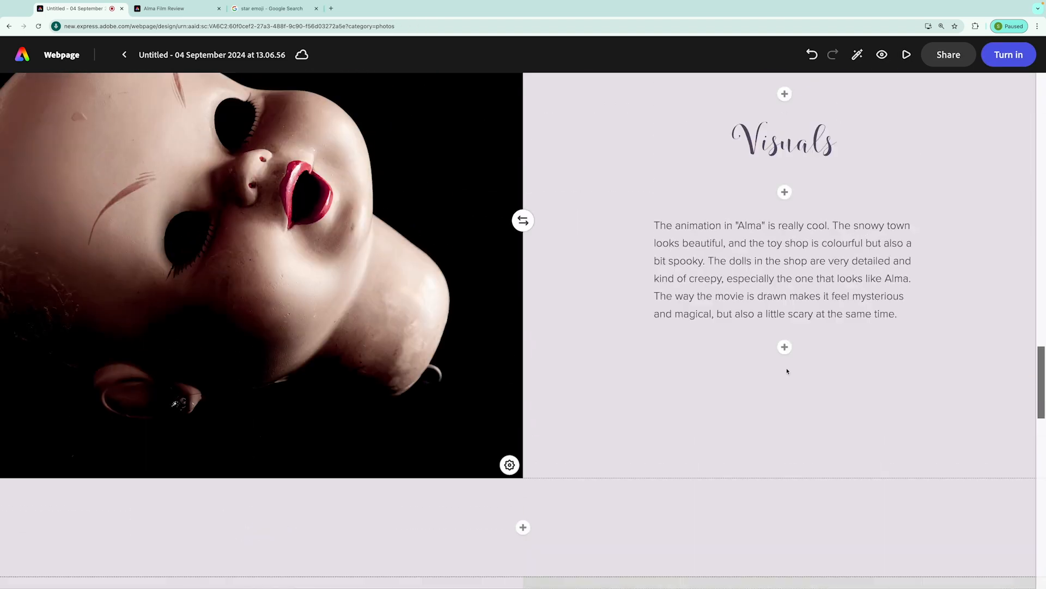
scroll(788, 371, "up", 15)
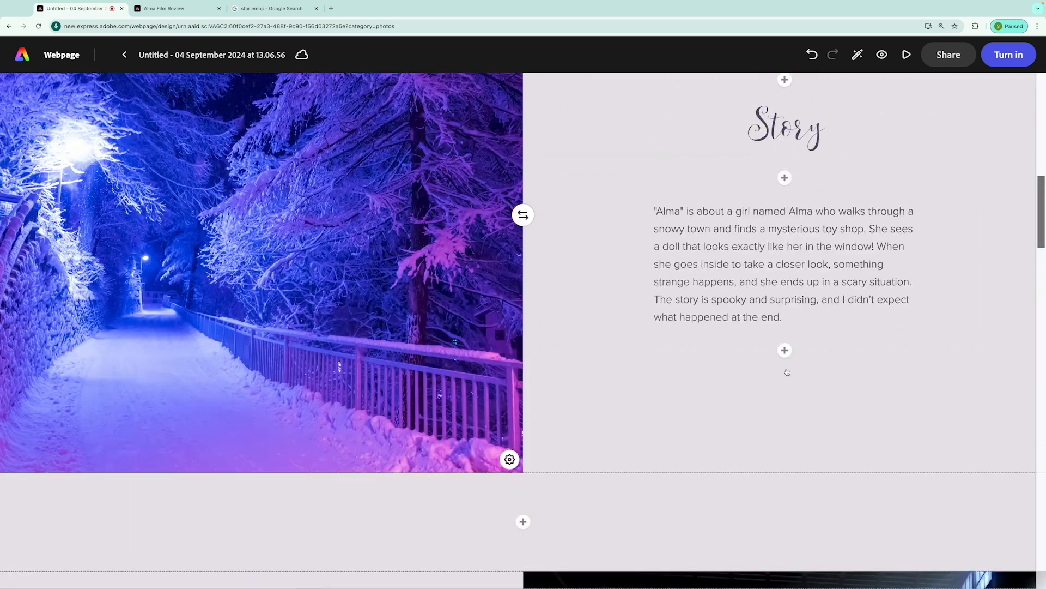
scroll(788, 372, "down", 20)
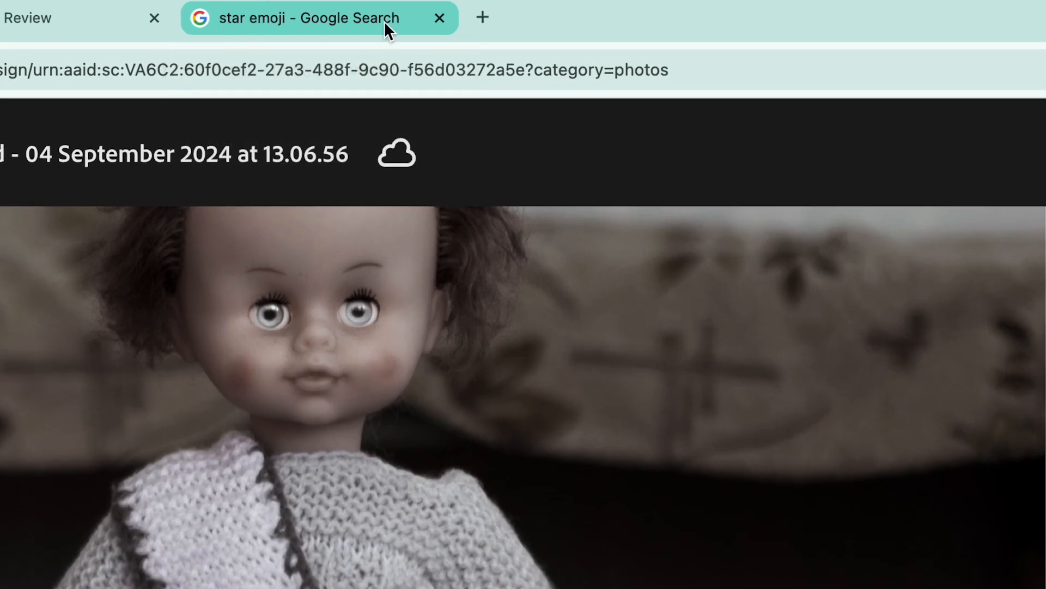
Copy the star emoji from the Emojipedia result in the "star emoji" Google search
left_click(261, 22)
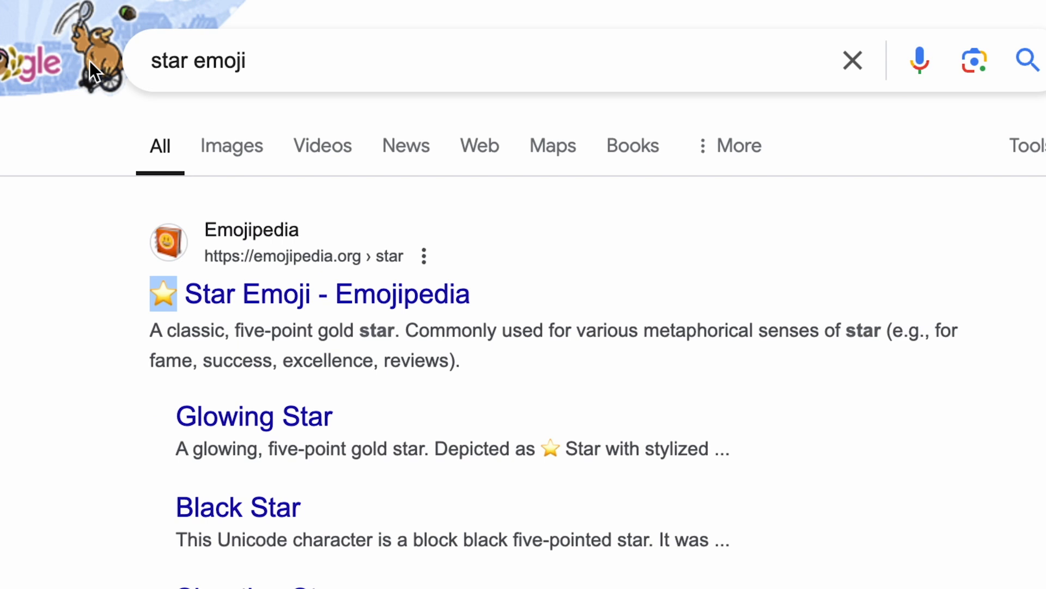
left_click(128, 268)
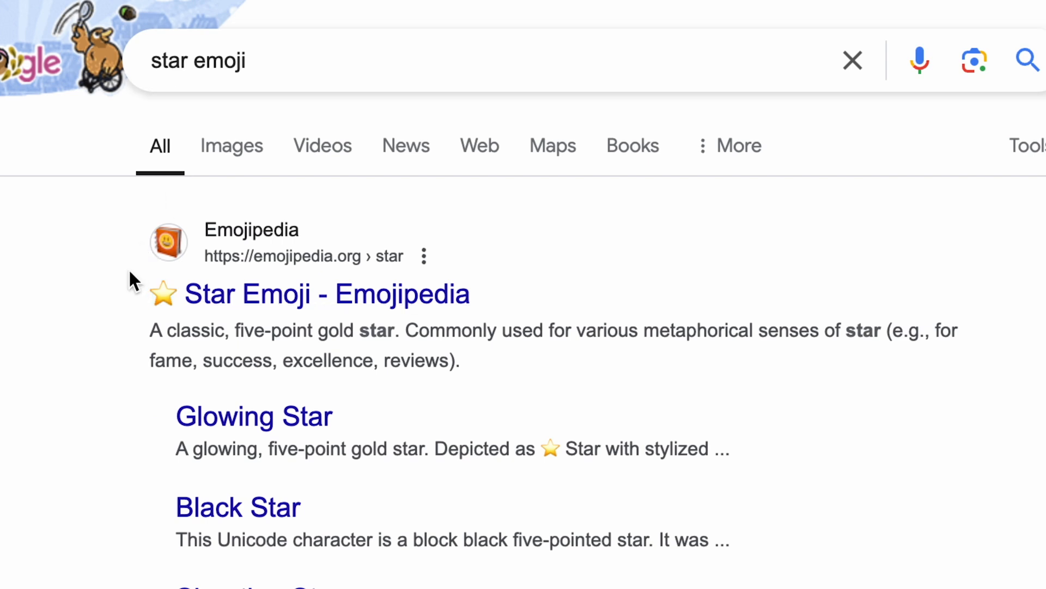
left_click_drag(150, 294, 170, 299)
key("super+c")
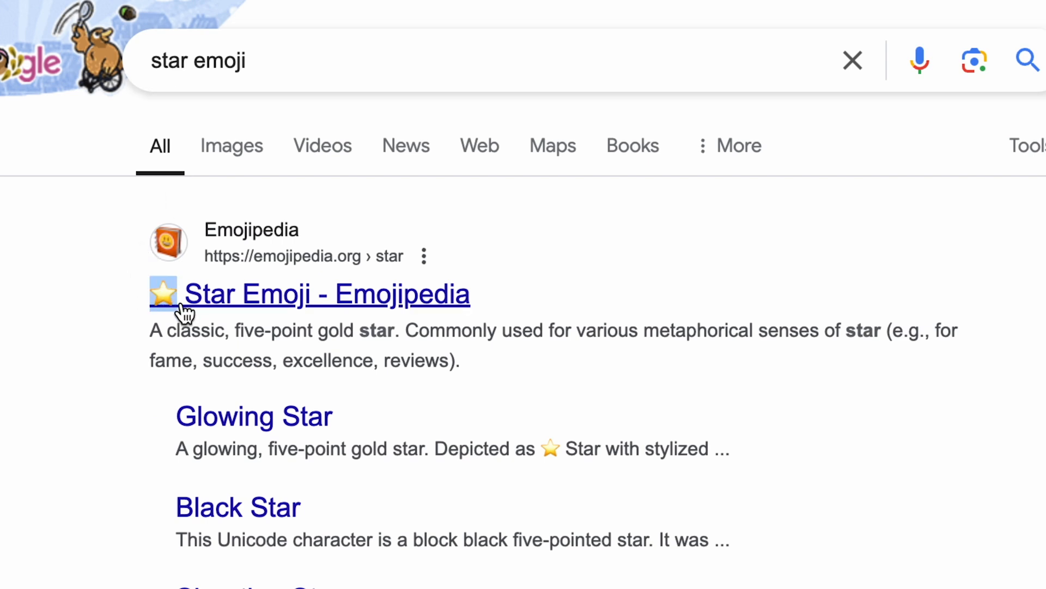
Return to the webpage and add a text block with four star emojis below the Final Thoughts paragraph
left_click(76, 9)
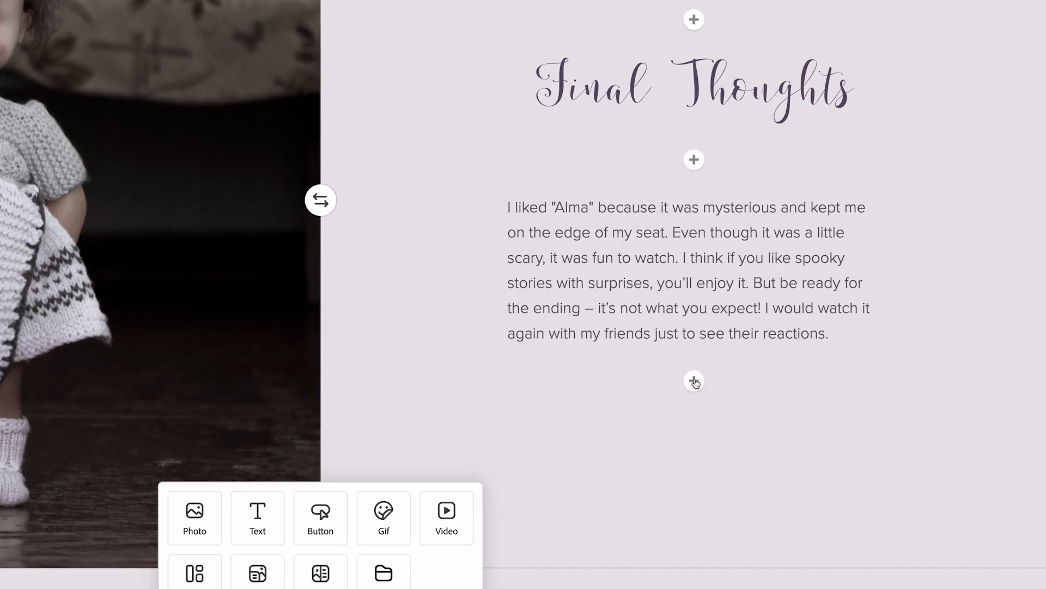
left_click(695, 382)
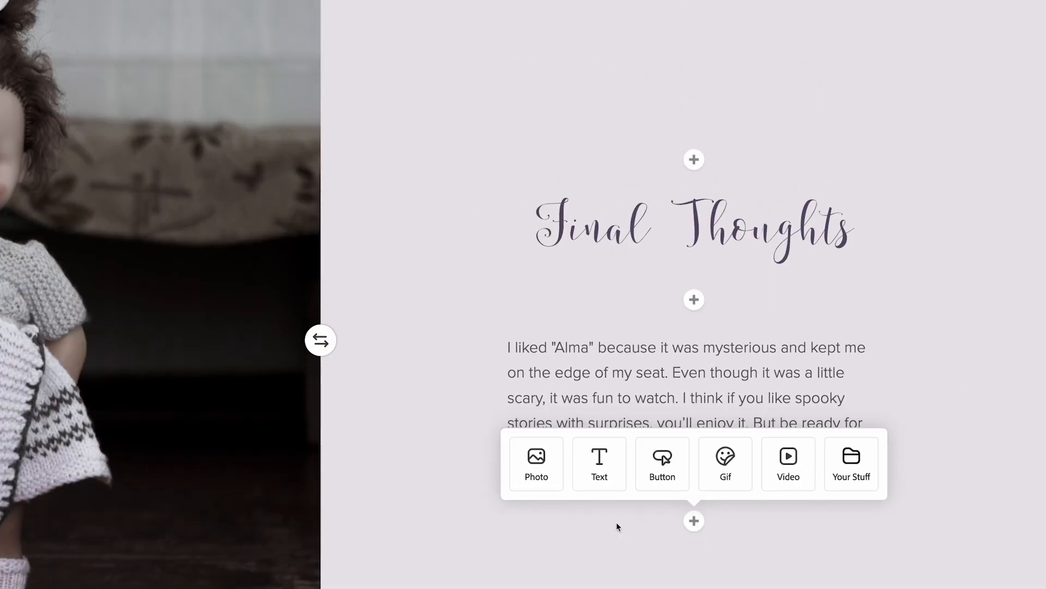
left_click(600, 464)
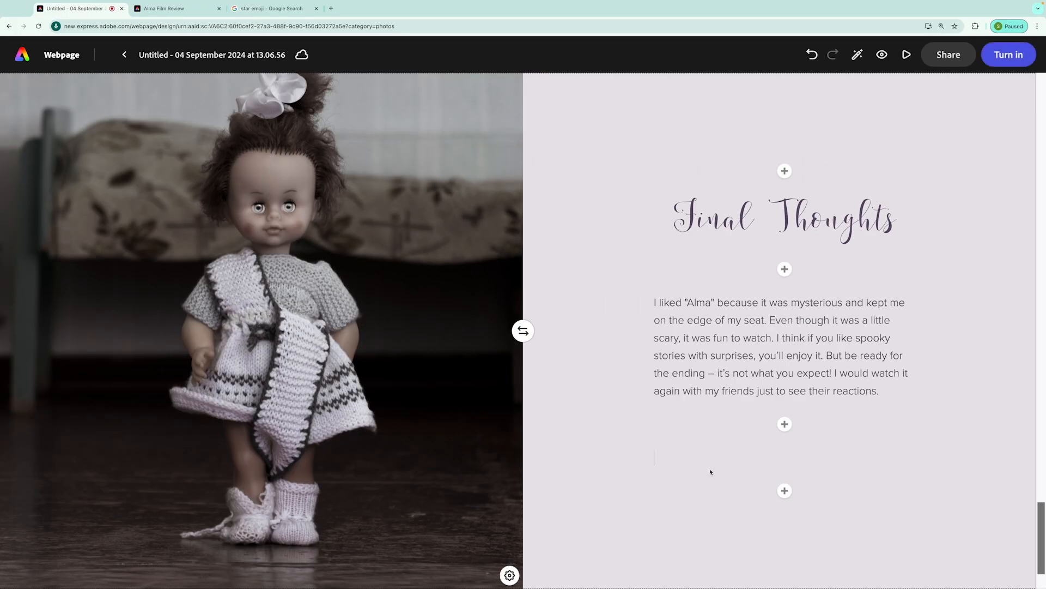
key("super+v")
key("super+v")
key("super+v")
key("super+v")
Centre the row of star emojis and format it as H1
left_click(643, 437)
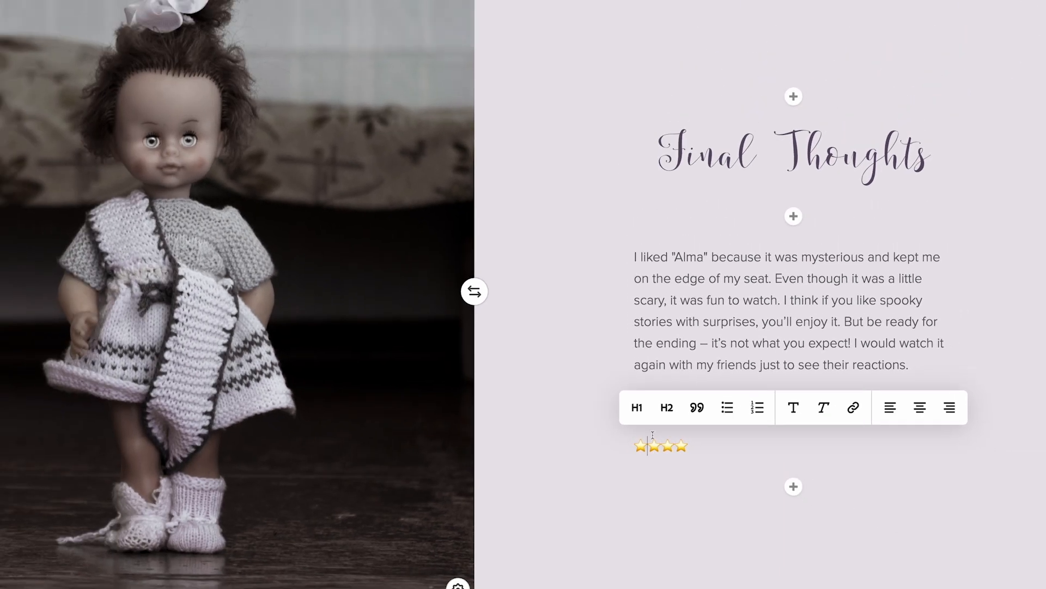
left_click(920, 407)
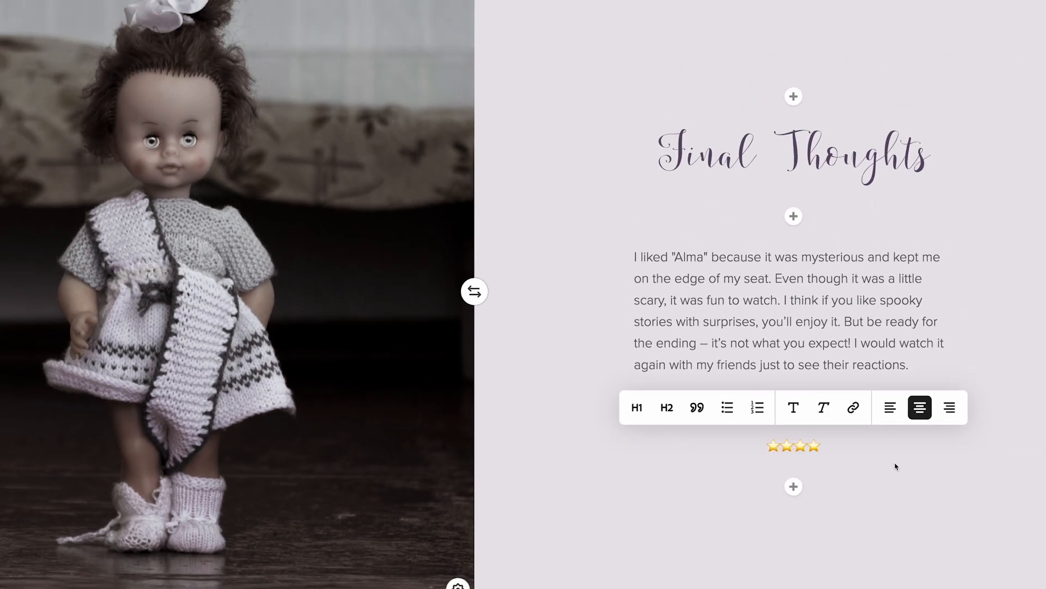
left_click(636, 408)
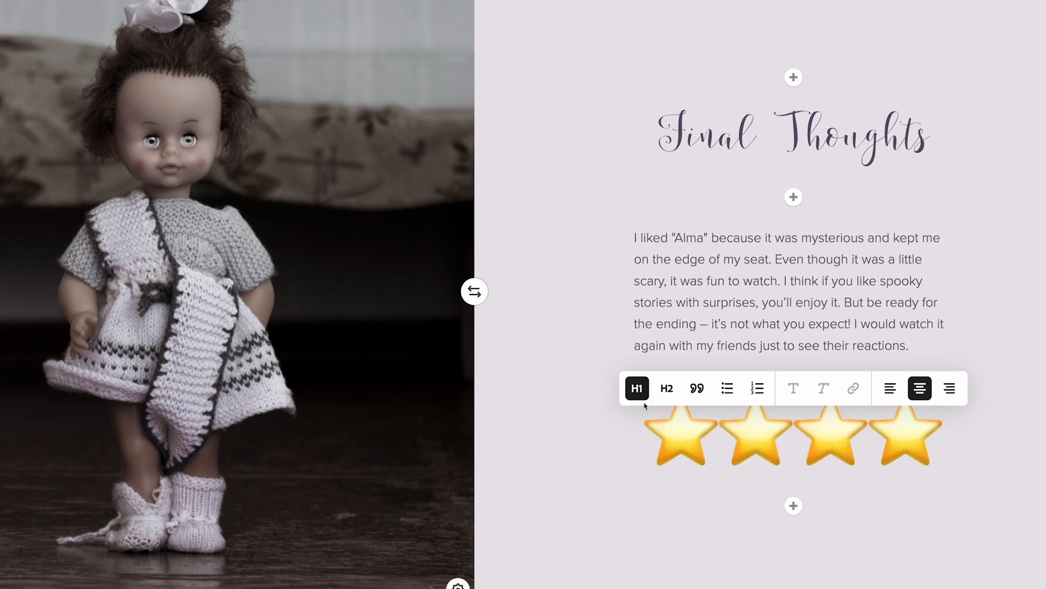
Try the star row as H2 and as a quote, and return it to centred H1
left_click(662, 392)
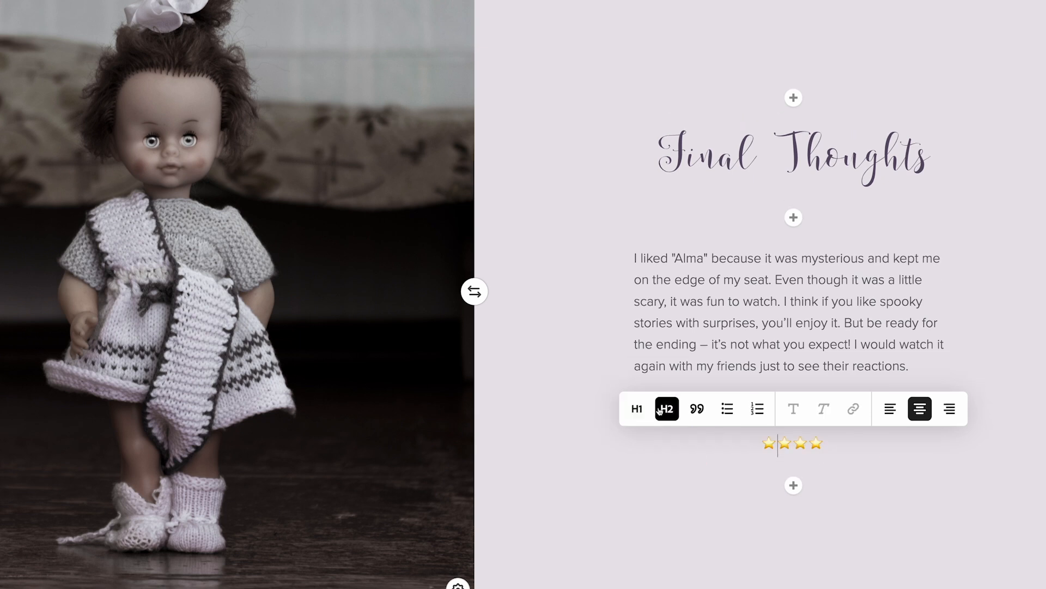
left_click(697, 409)
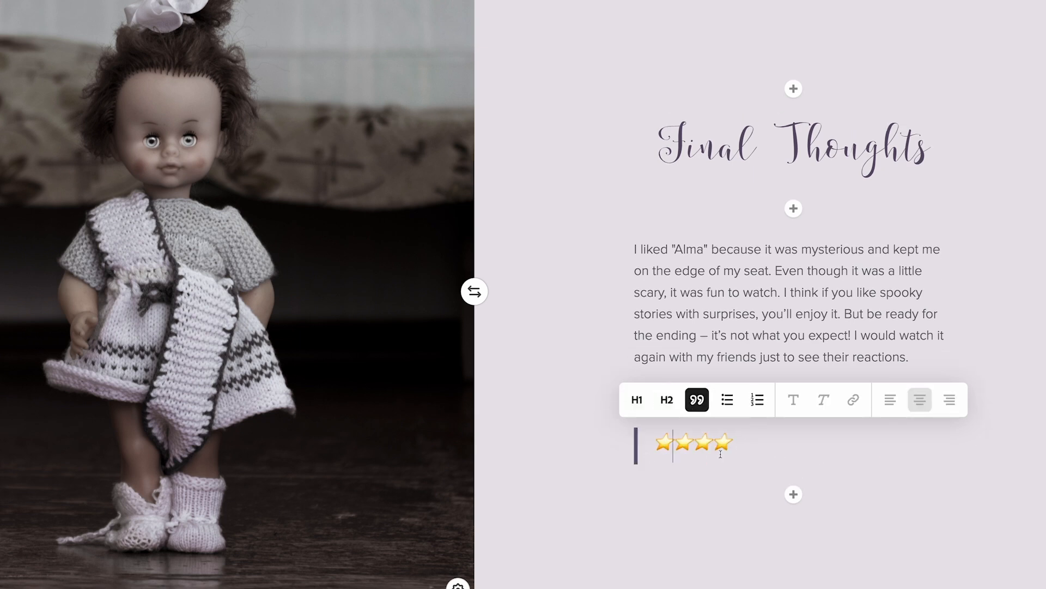
left_click(697, 401)
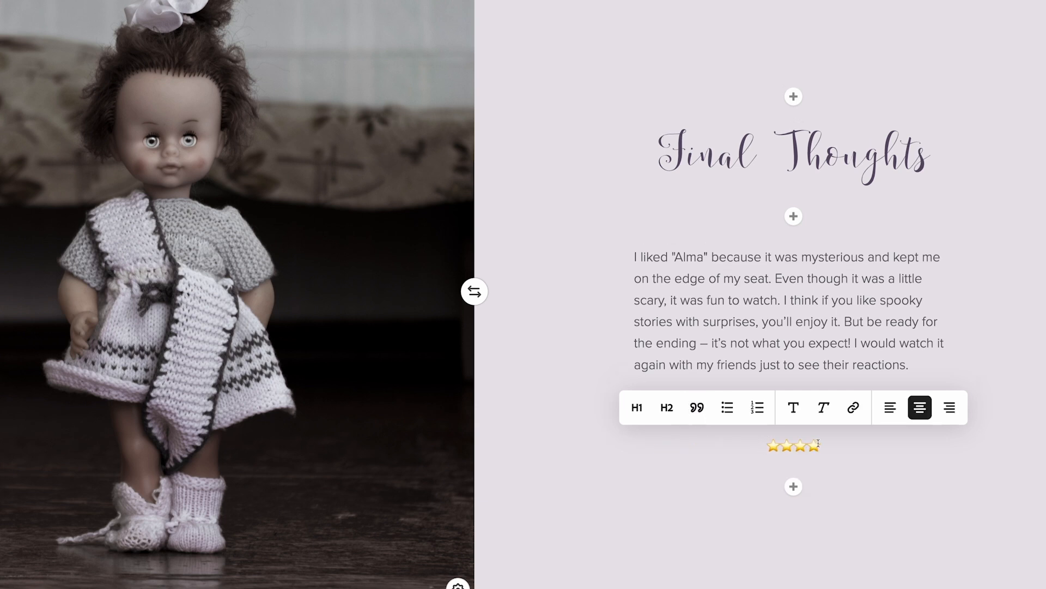
left_click(637, 407)
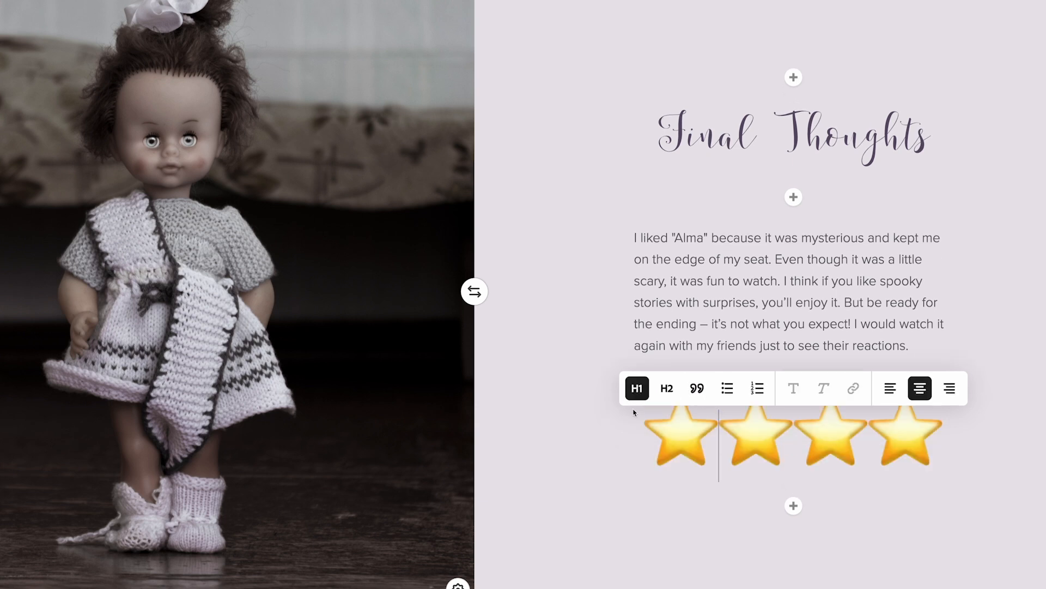
left_click(730, 323)
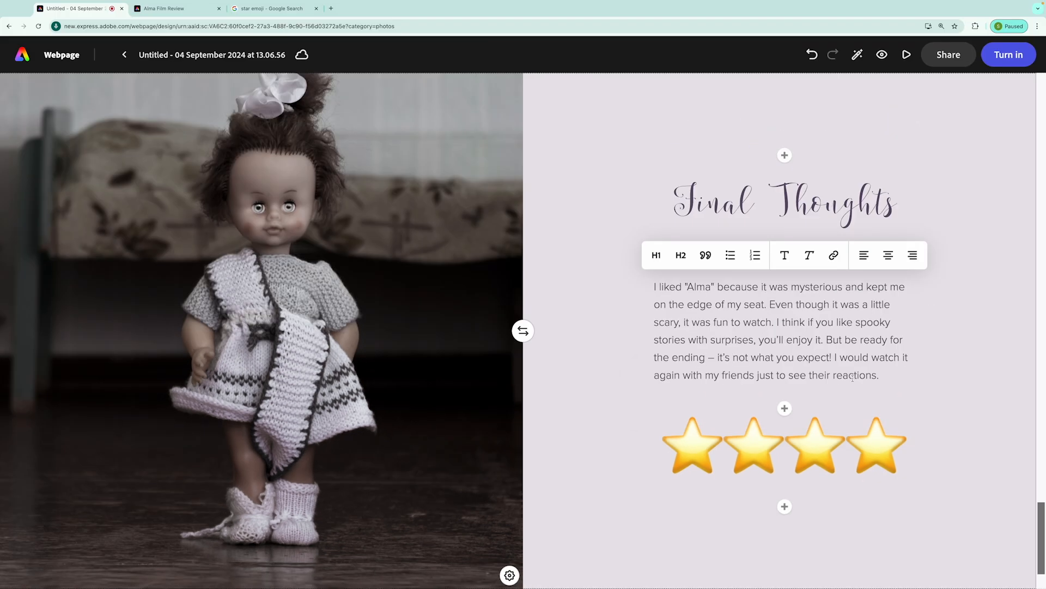
Rename the webpage project as "Alma Film Review Webpage"
scroll(854, 383, "down", 1)
scroll(855, 383, "up", 2)
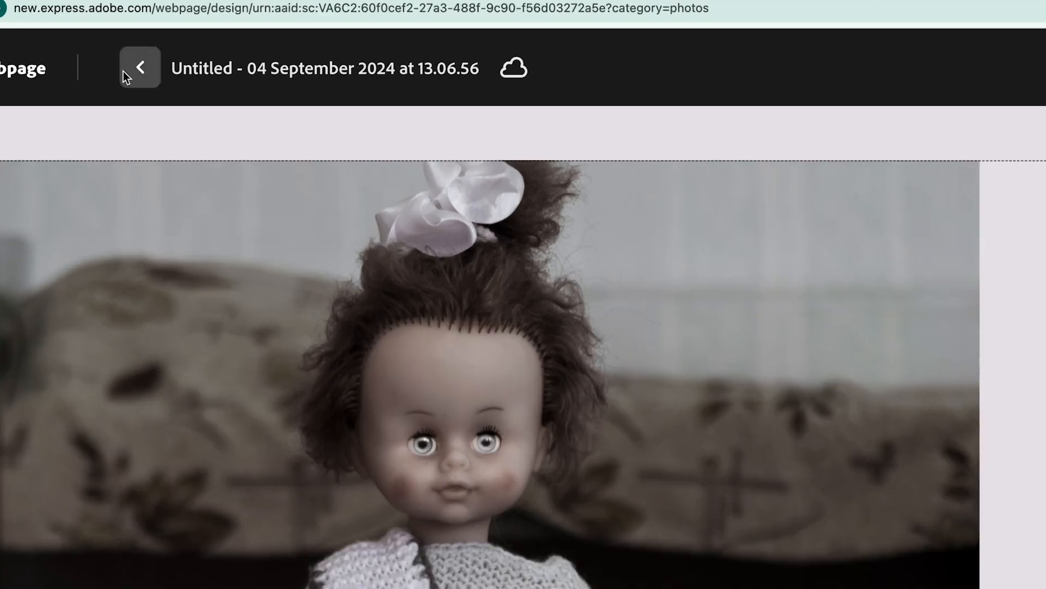
left_click(205, 68)
type("Alma Film Revie")
type("w Webpage")
key("Return")
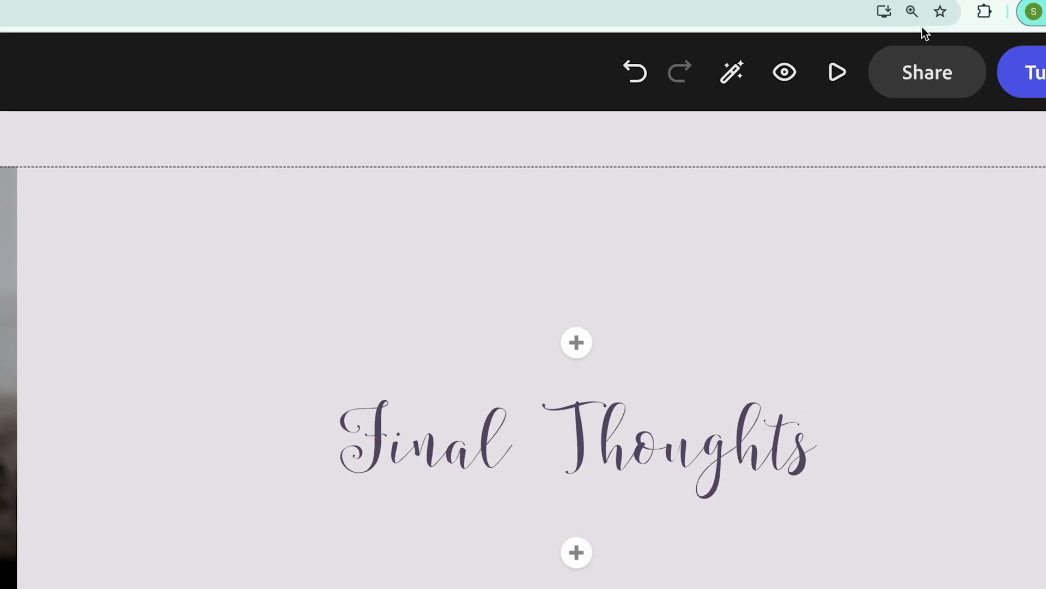
Present the webpage full screen, advance from the title through the sections to Visuals, and exit the presentation
left_click(842, 70)
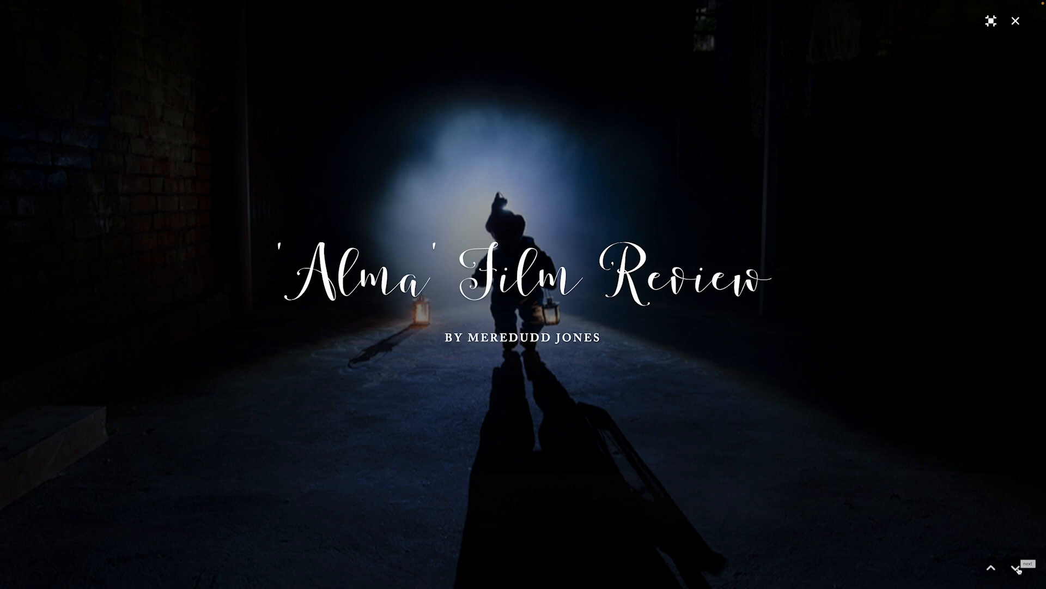
left_click(1017, 568)
left_click(1017, 568)
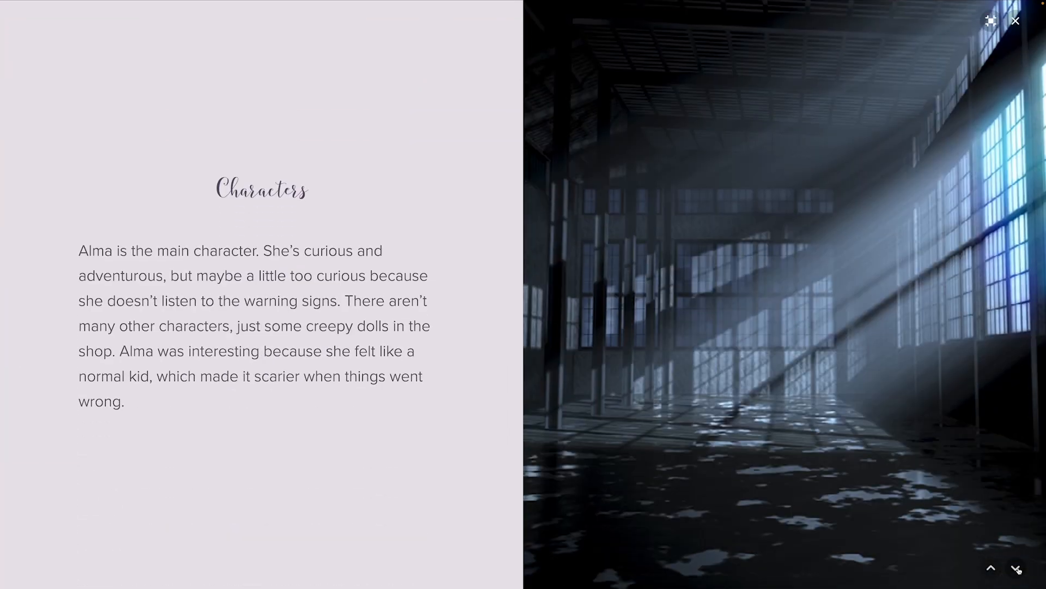
left_click(1017, 569)
left_click(1017, 568)
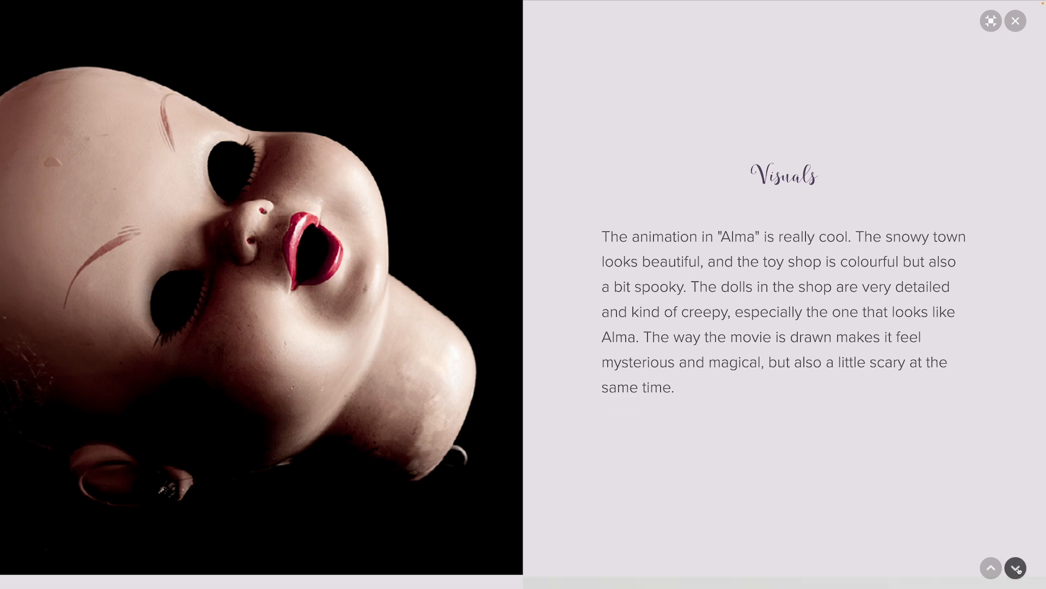
left_click(1015, 21)
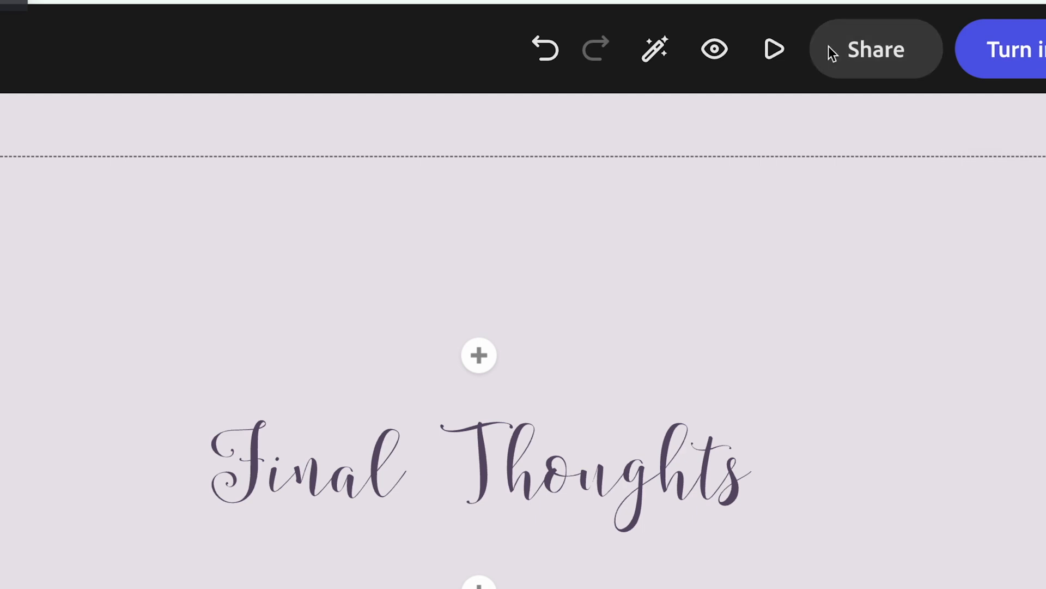
Examine the Publish to Web options for title, credits, author, remixing and password protection, and close them without creating a link
left_click(830, 48)
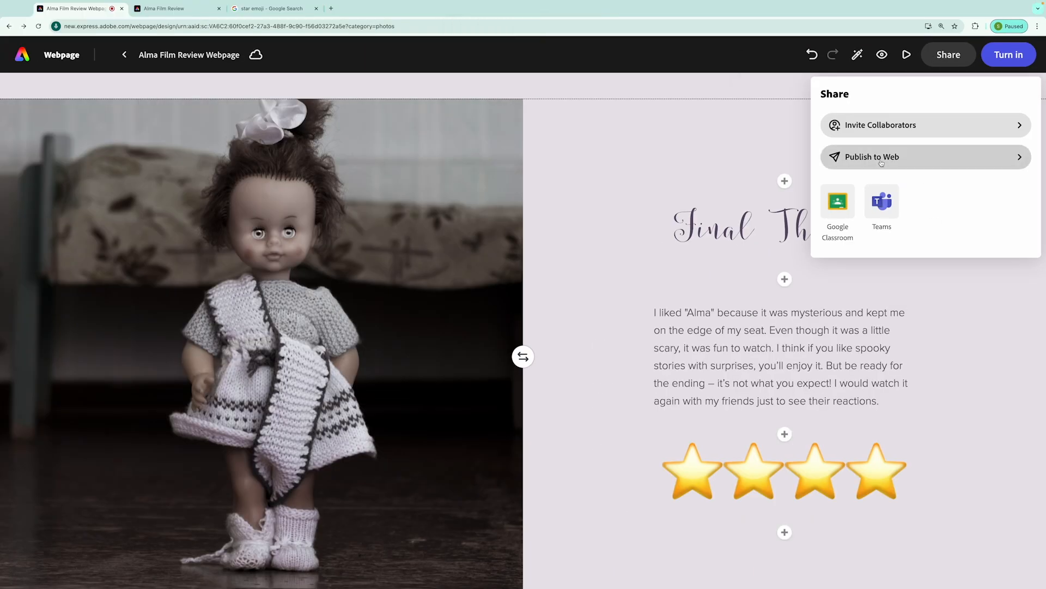
left_click(881, 160)
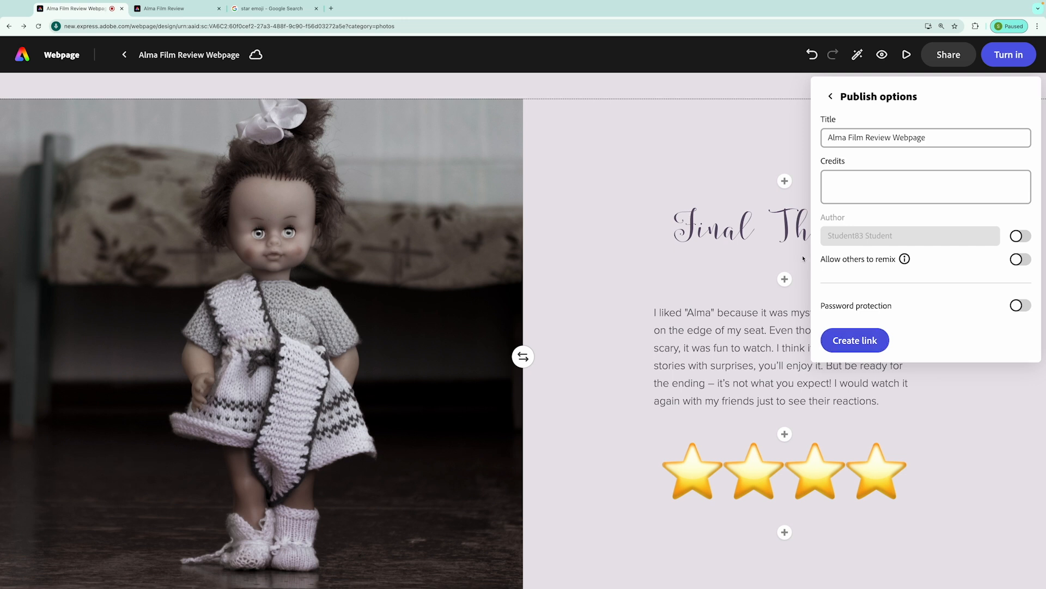
left_click(717, 184)
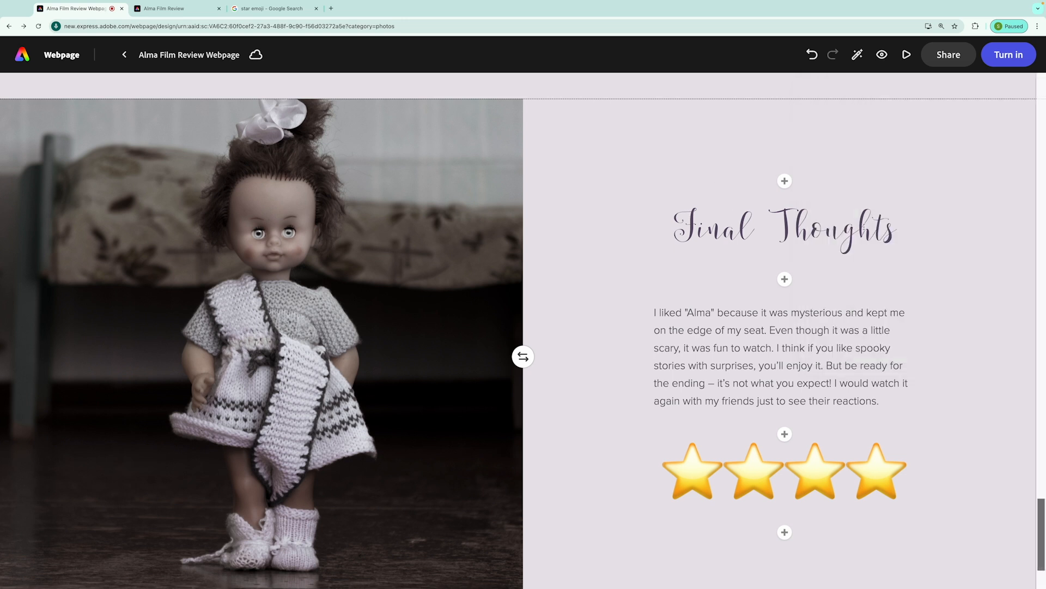
Look back through the page's sections from Final Thoughts up to Visuals
scroll(921, 236, "up", 20)
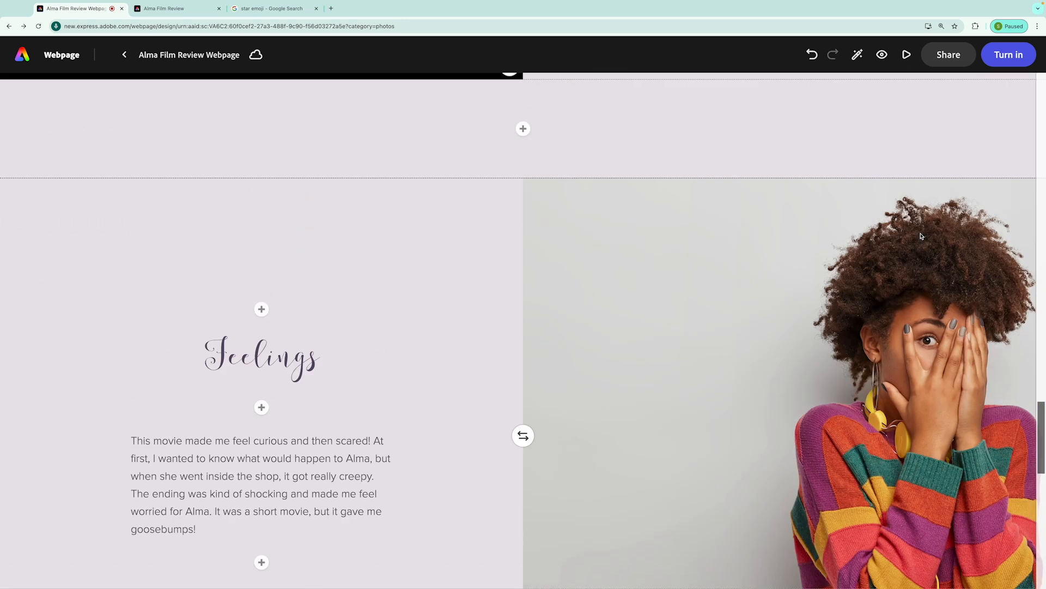
scroll(922, 236, "up", 10)
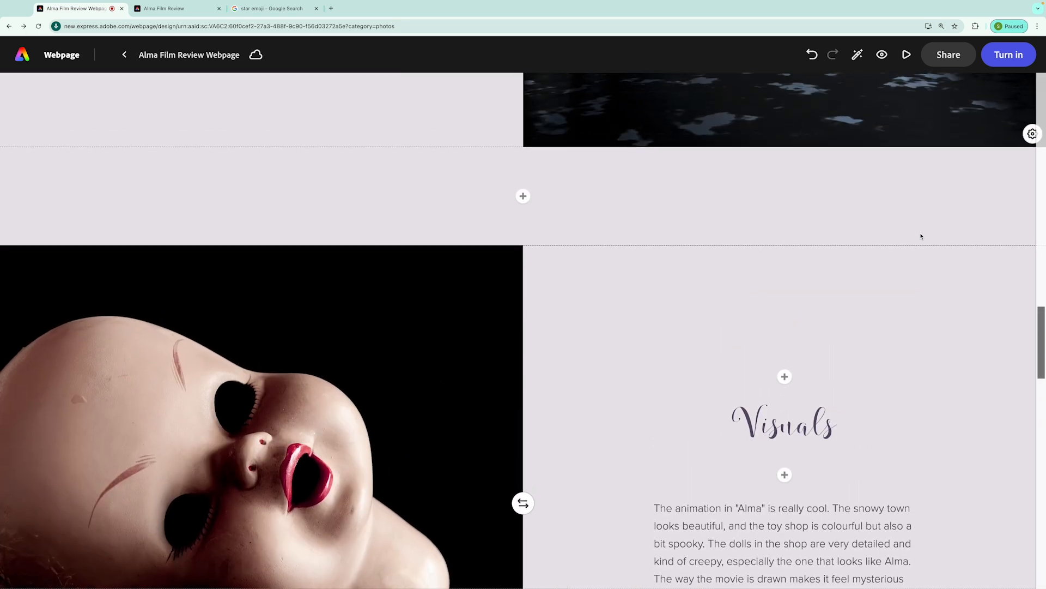